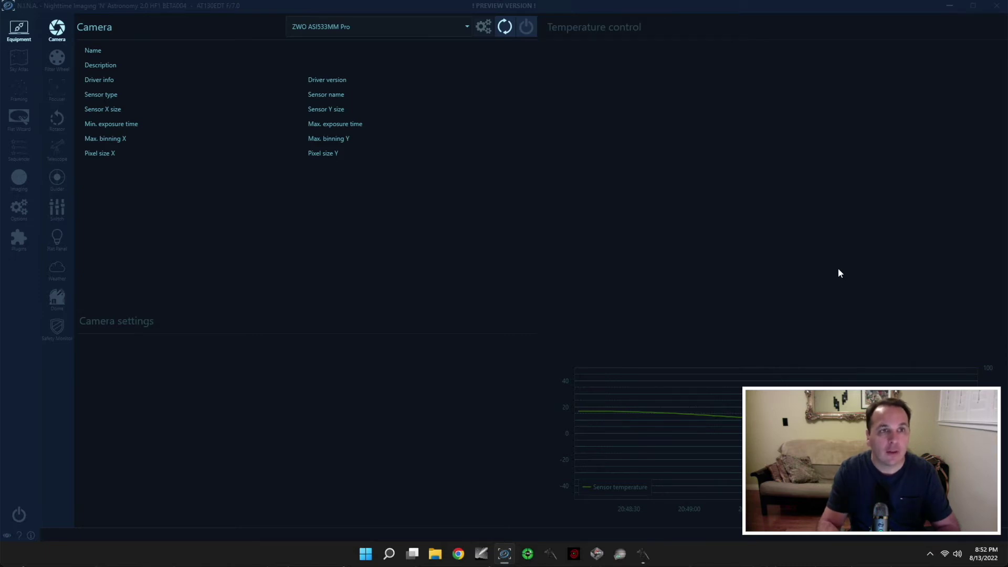
Connect the ZWO camera and cool it to -5 °C, then connect the ZWO filter wheel after checking its driver setup.
left_click(526, 29)
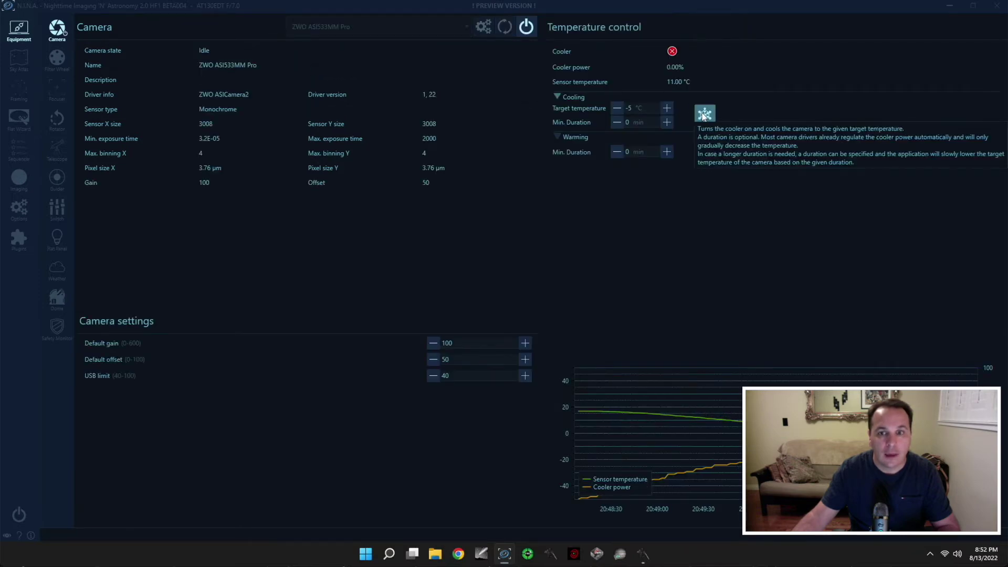
left_click(705, 114)
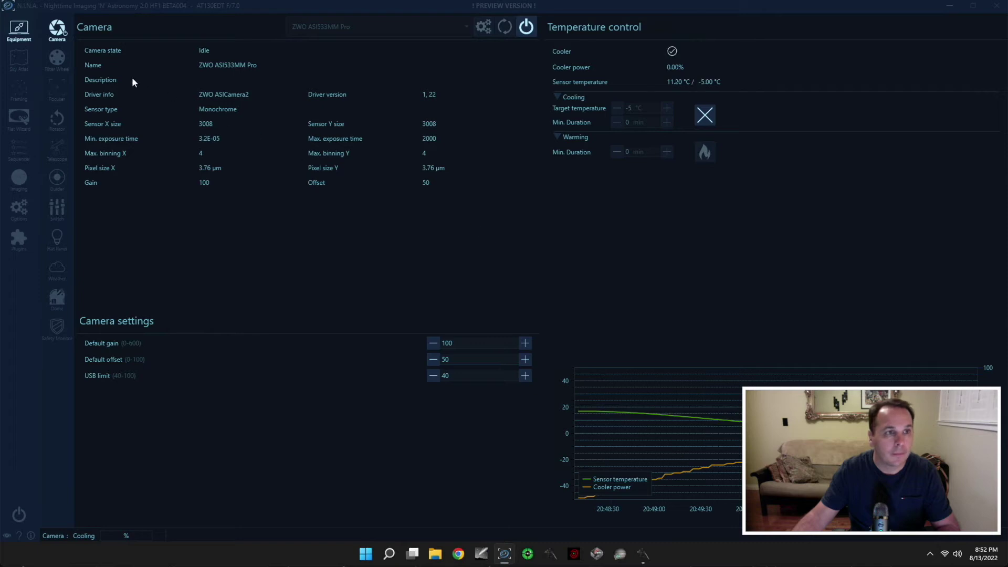
left_click(58, 62)
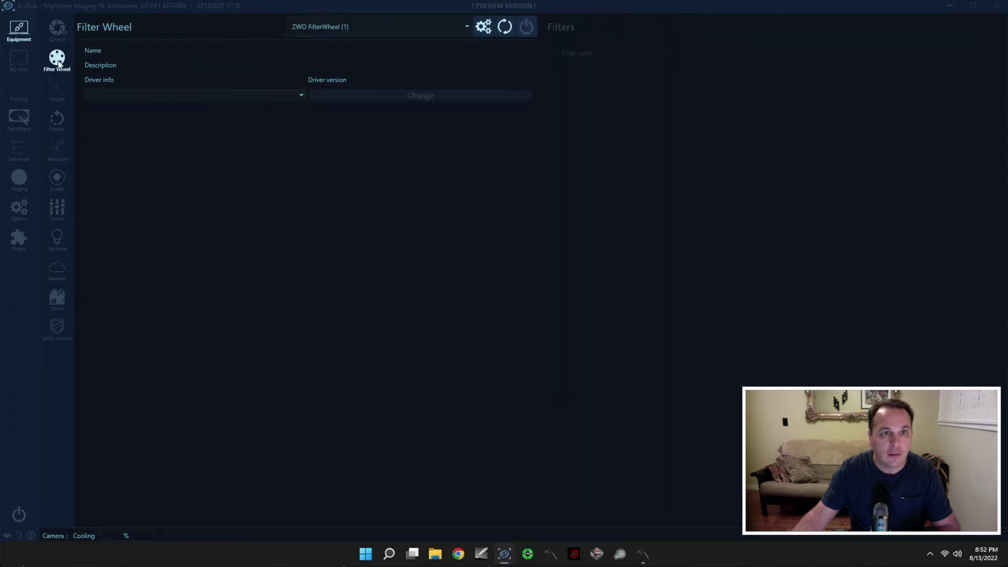
left_click(481, 28)
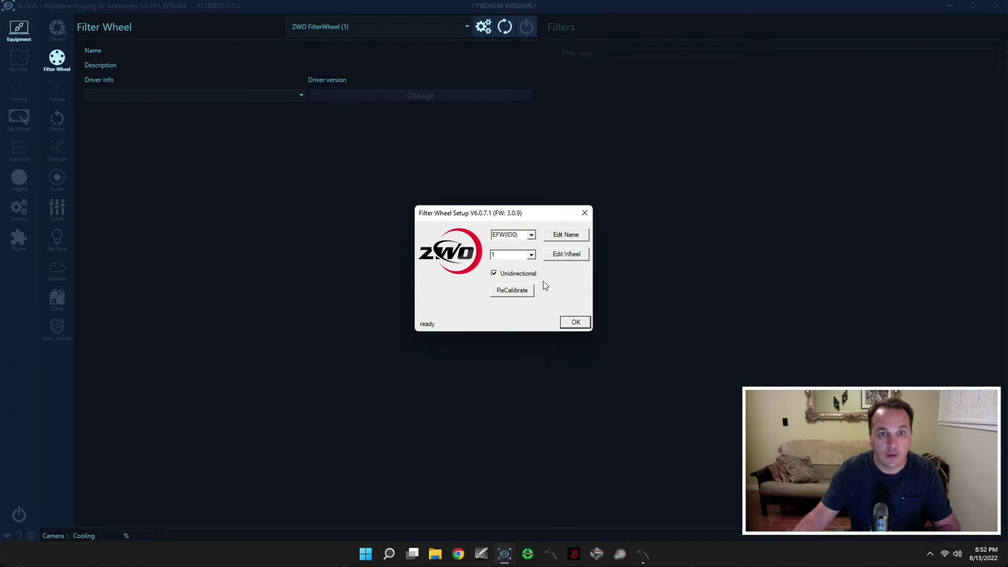
left_click(576, 322)
left_click(528, 28)
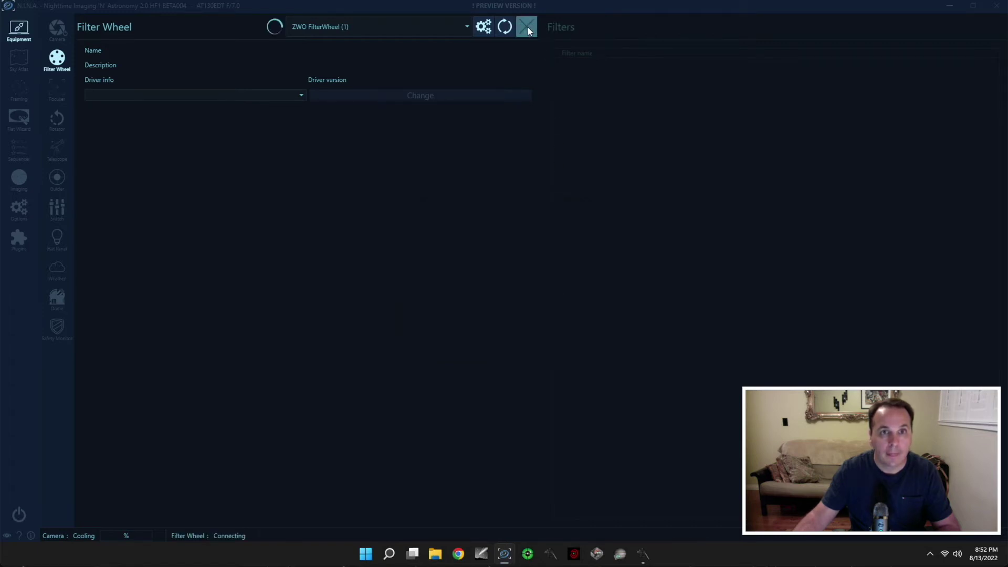
left_click(56, 91)
Connect the ZWO focuser and move it to 14500, then check the telescope mount and camera pages.
left_click(527, 30)
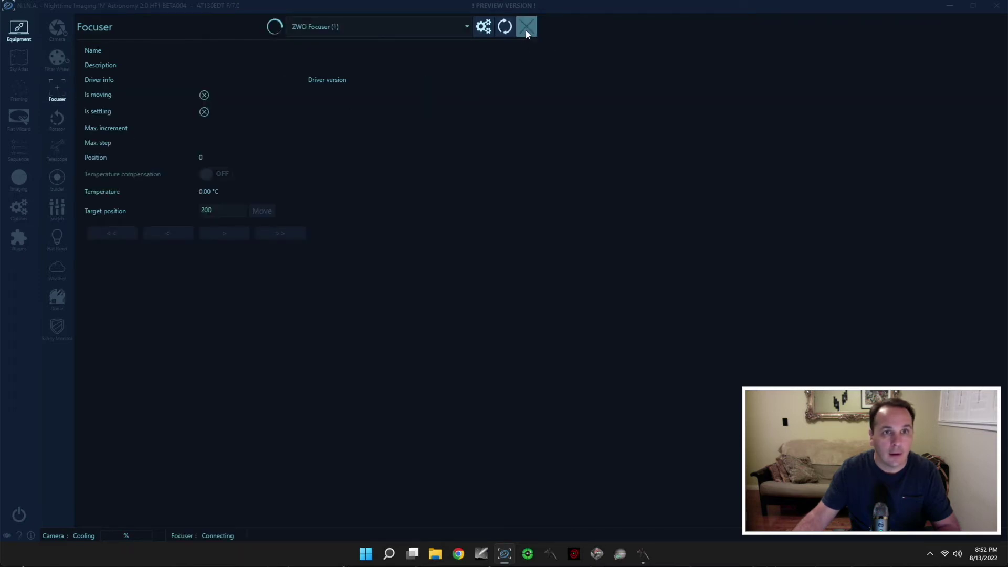
double_click(237, 210)
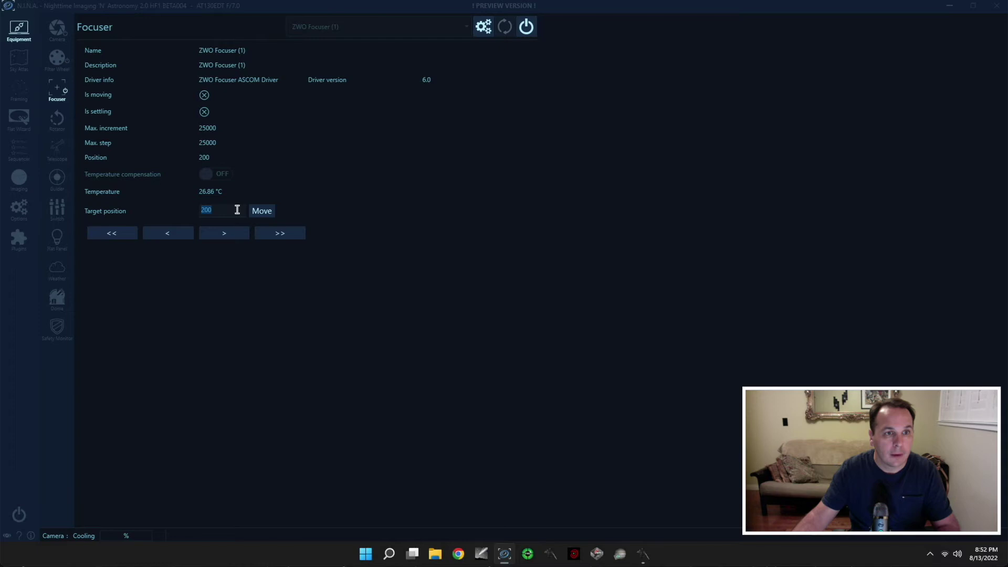
type("145")
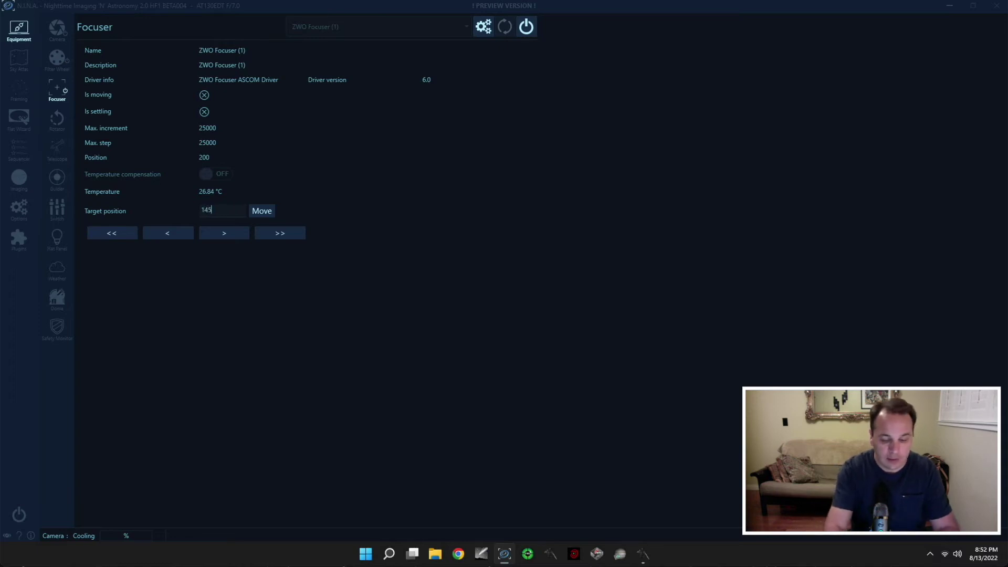
type("00")
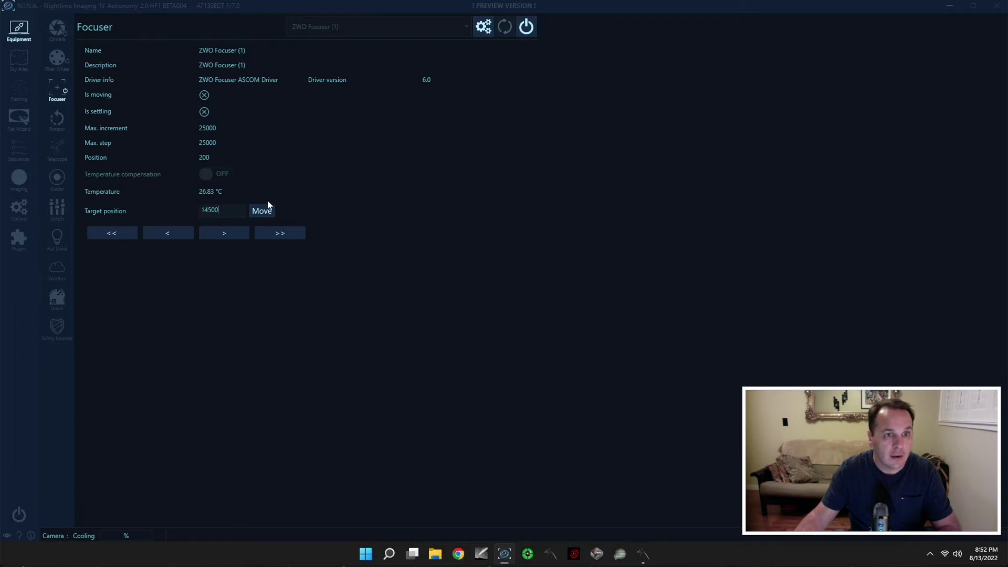
left_click(265, 212)
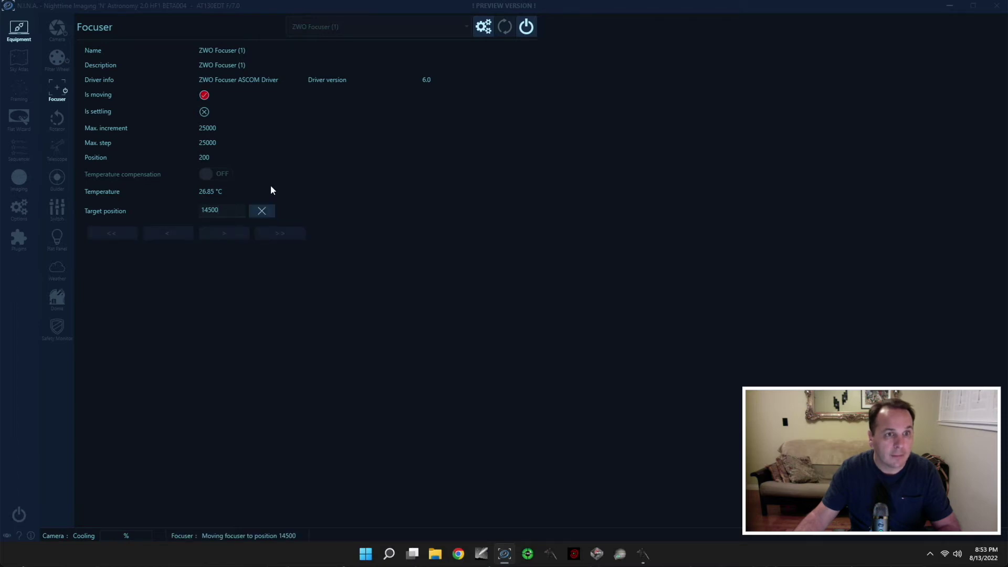
left_click(58, 152)
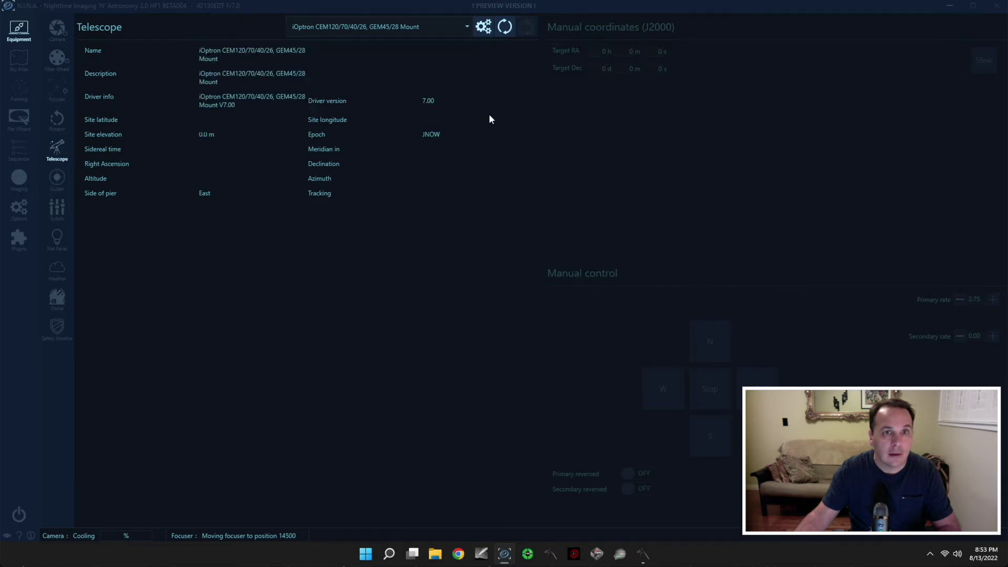
left_click(57, 31)
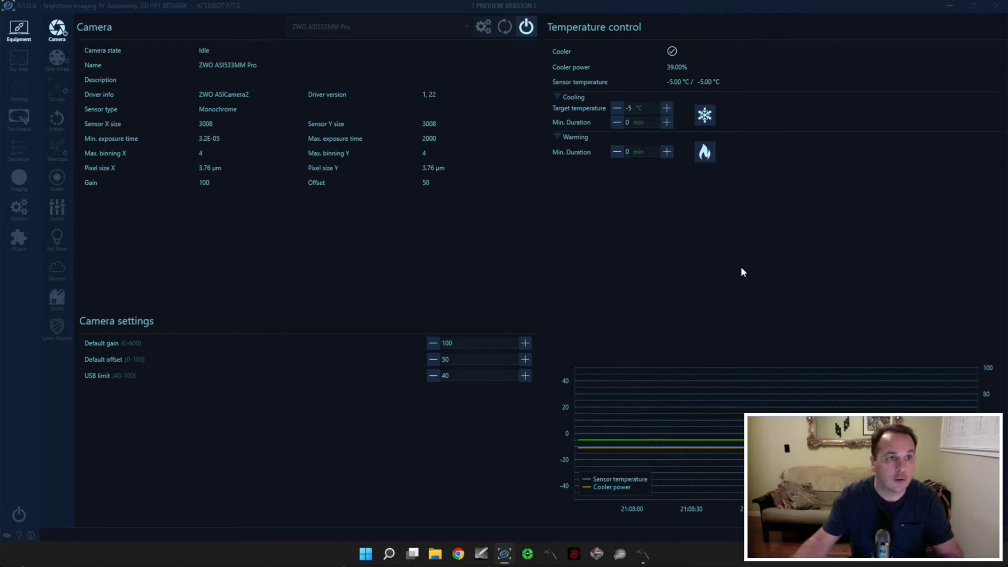
Connect DarkSkyGeek's Flat Panel and enter a brightness of 3.
left_click(57, 239)
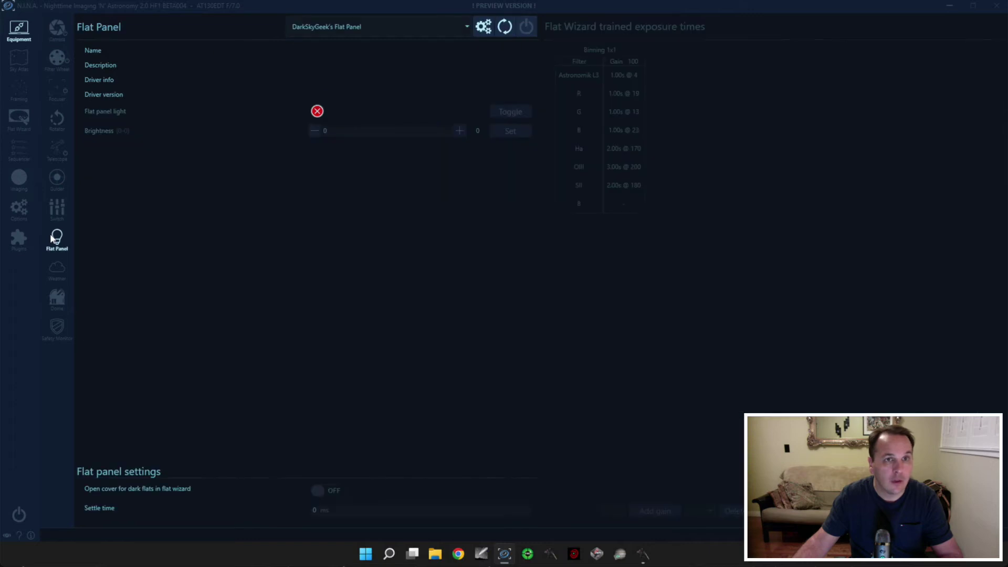
left_click(526, 27)
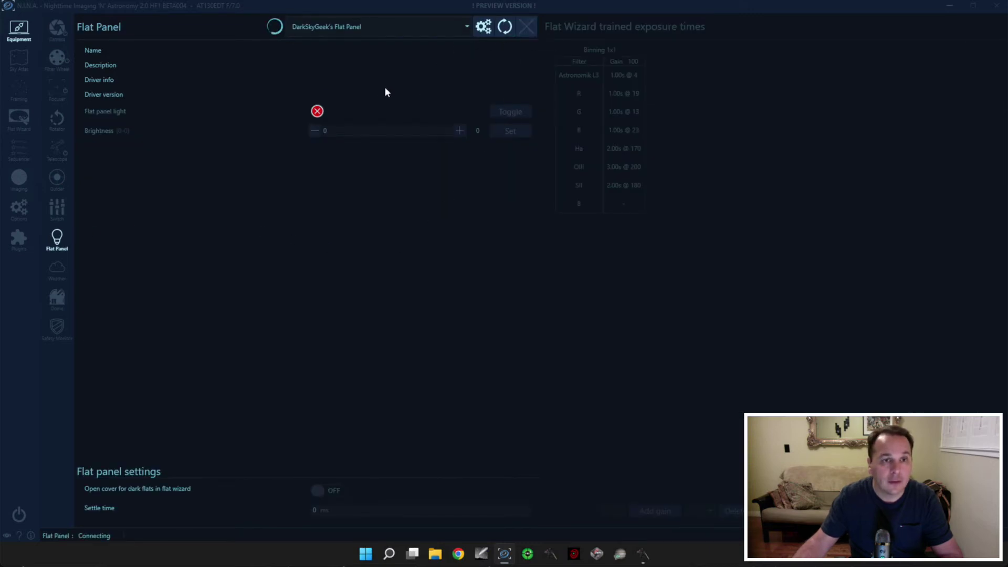
double_click(345, 128)
type("3")
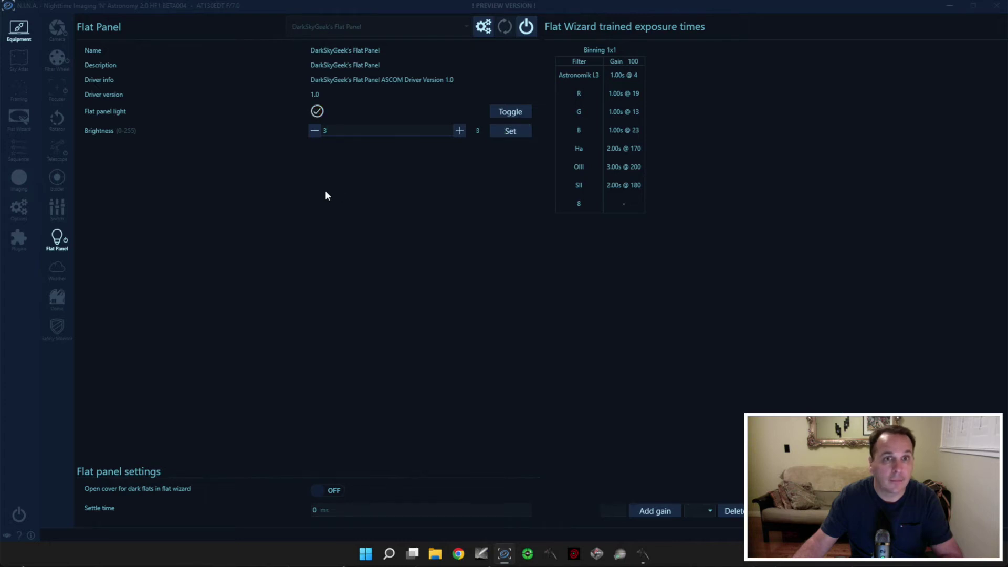
Switch the filter wheel to Astronomik L3 and take a 1-second test exposure.
left_click(15, 179)
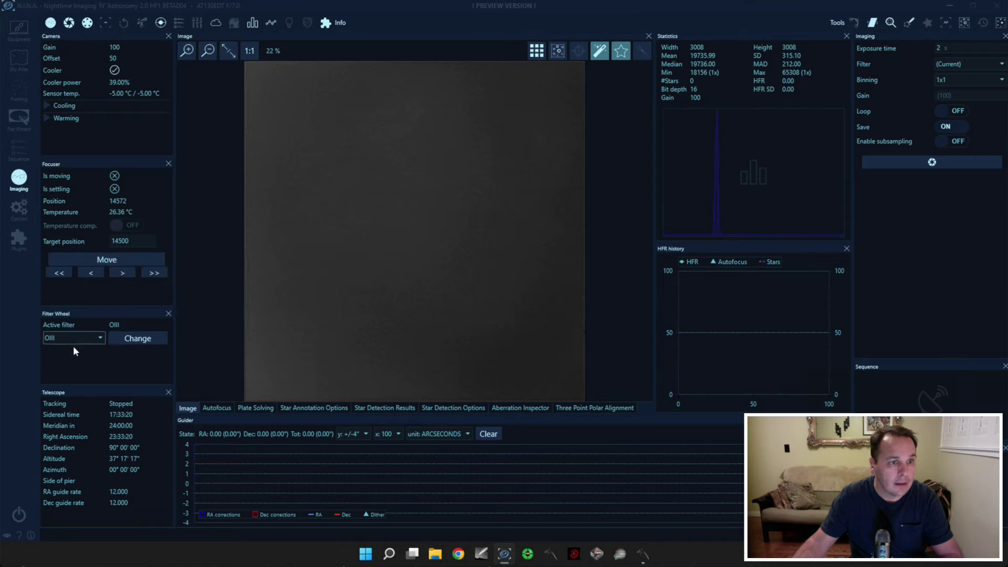
left_click(77, 357)
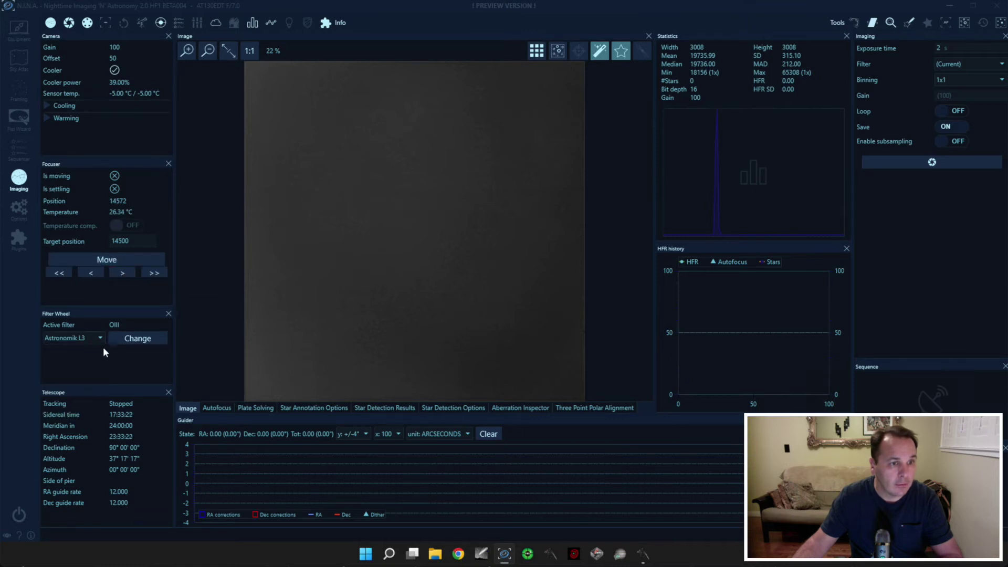
left_click(136, 339)
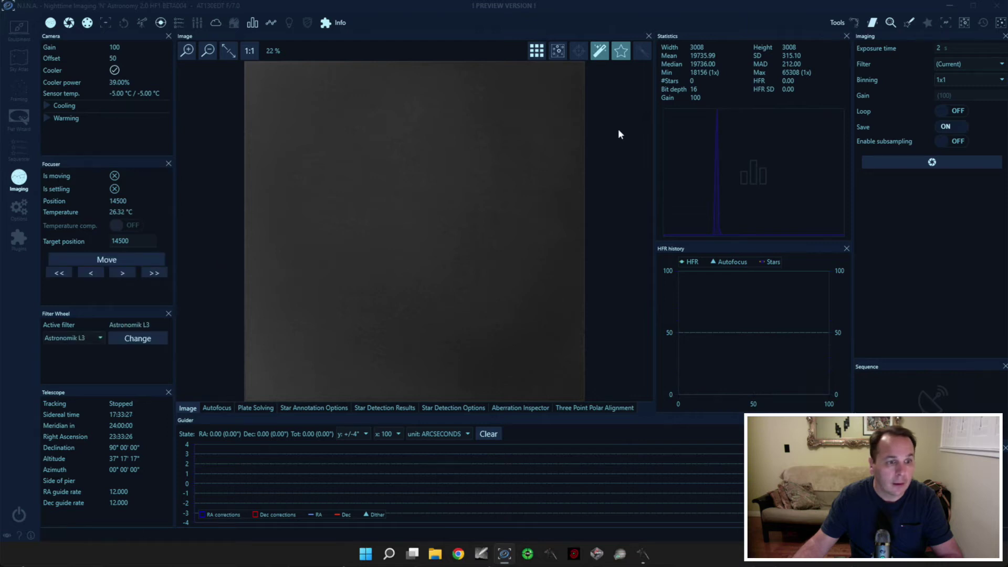
left_click(956, 50)
key("BackSpace")
type("1")
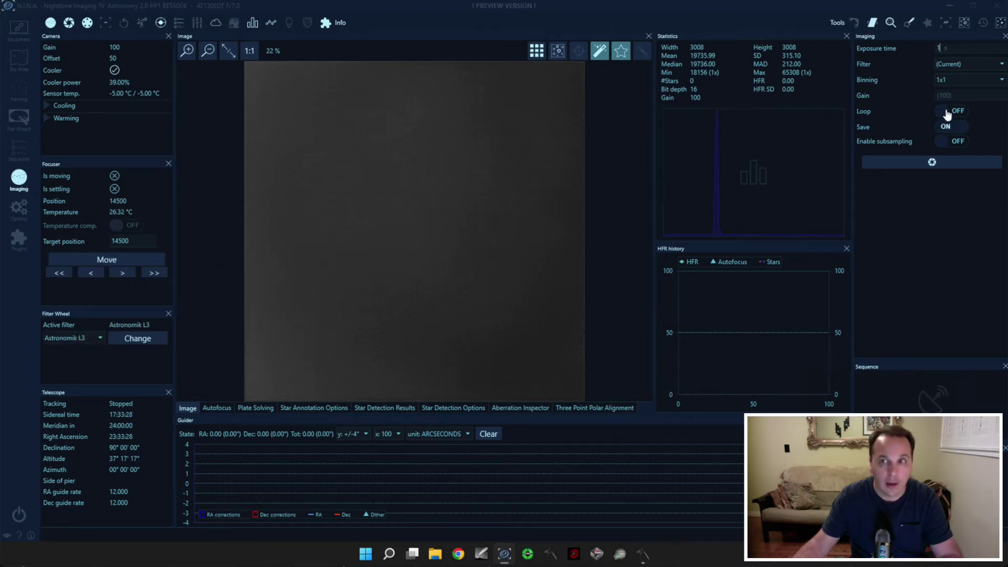
left_click(933, 163)
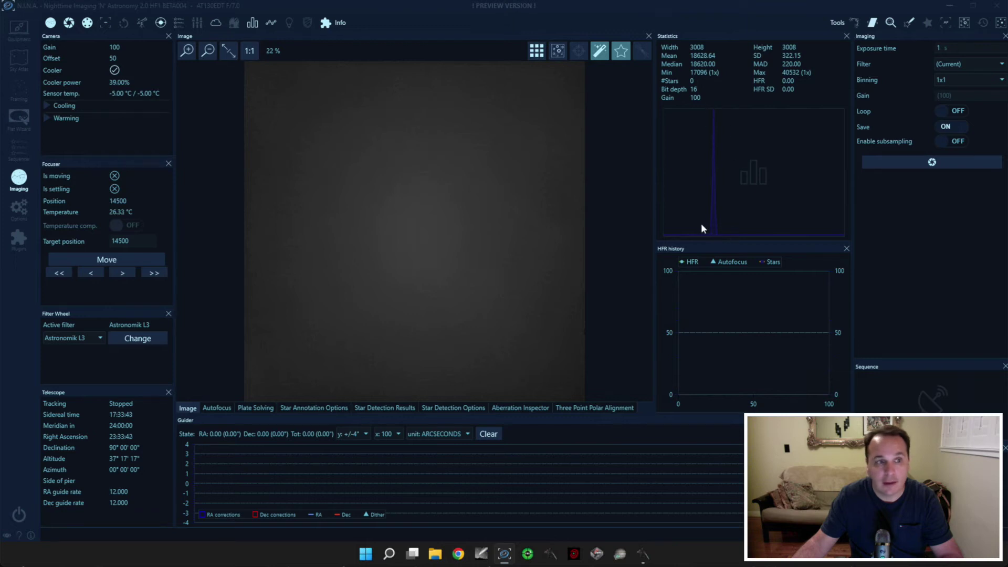
Switch the filter wheel to OIII and take another test exposure.
left_click(71, 336)
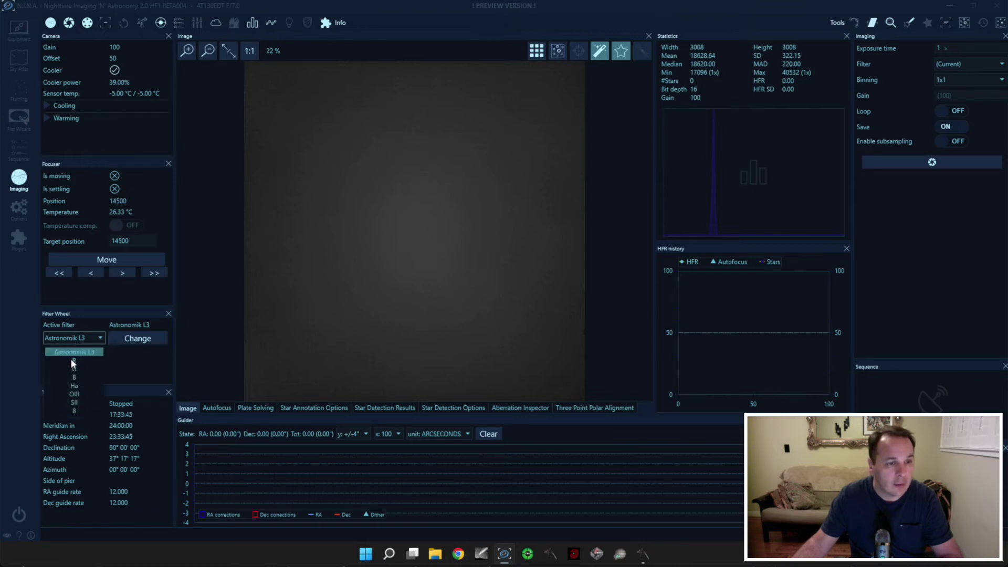
left_click(74, 394)
left_click(133, 339)
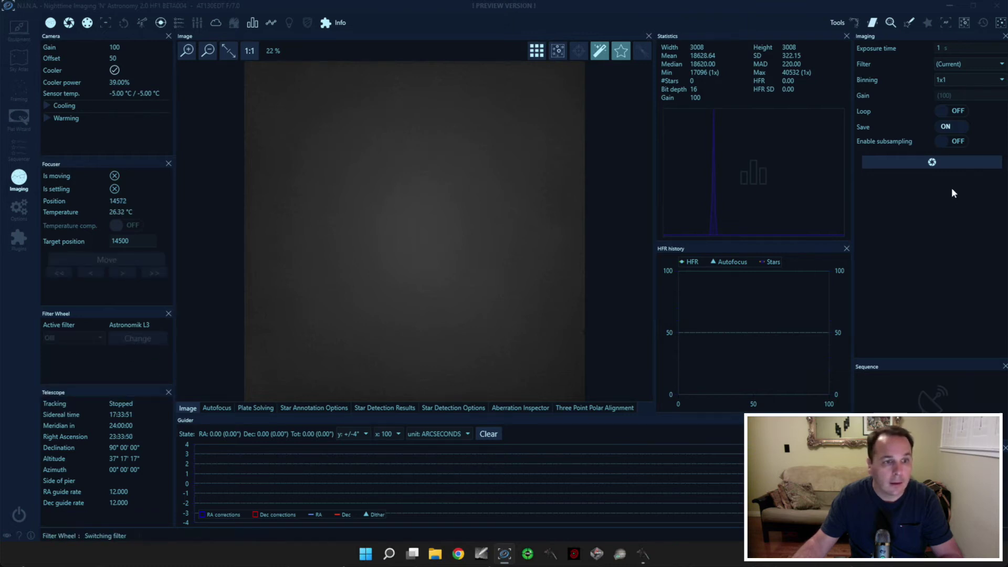
left_click(938, 159)
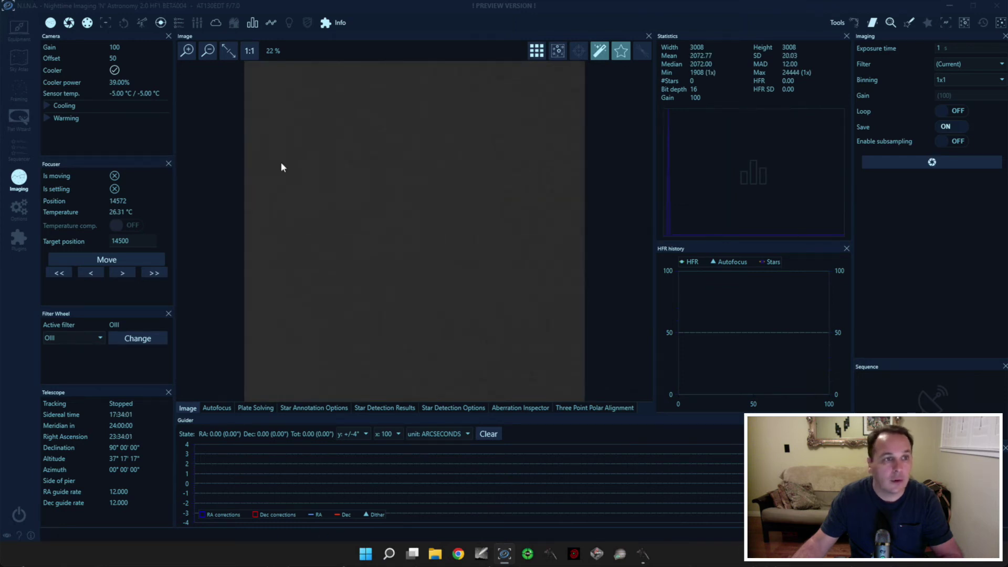
Set the flat panel brightness to 200 and take 2-second test exposures.
left_click(18, 28)
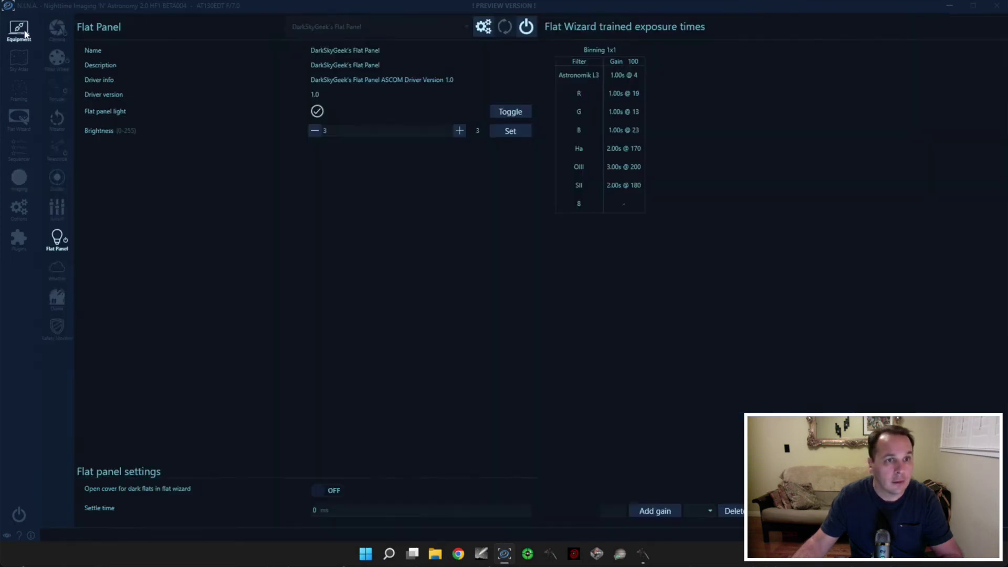
double_click(386, 134)
type("200")
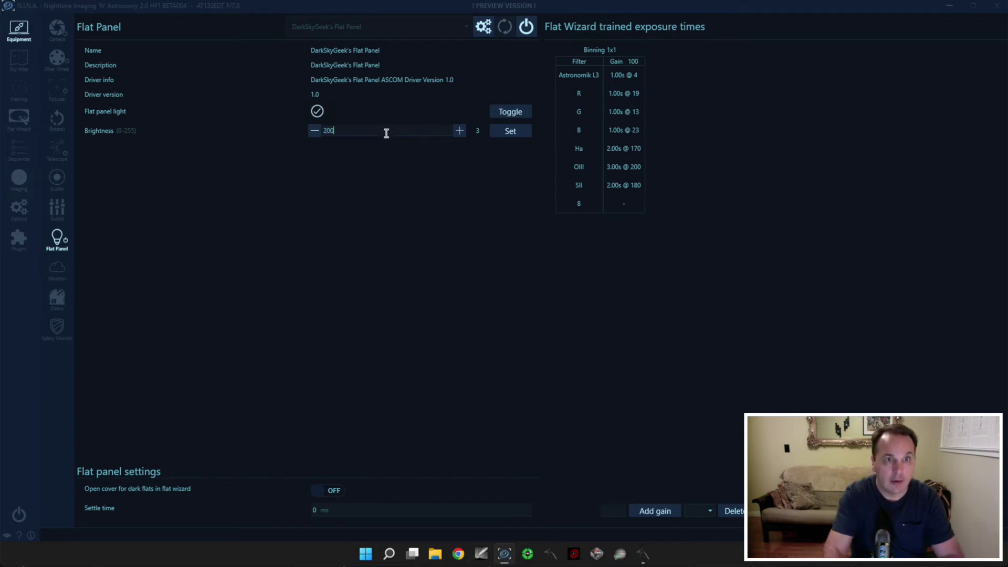
left_click(510, 131)
left_click(19, 179)
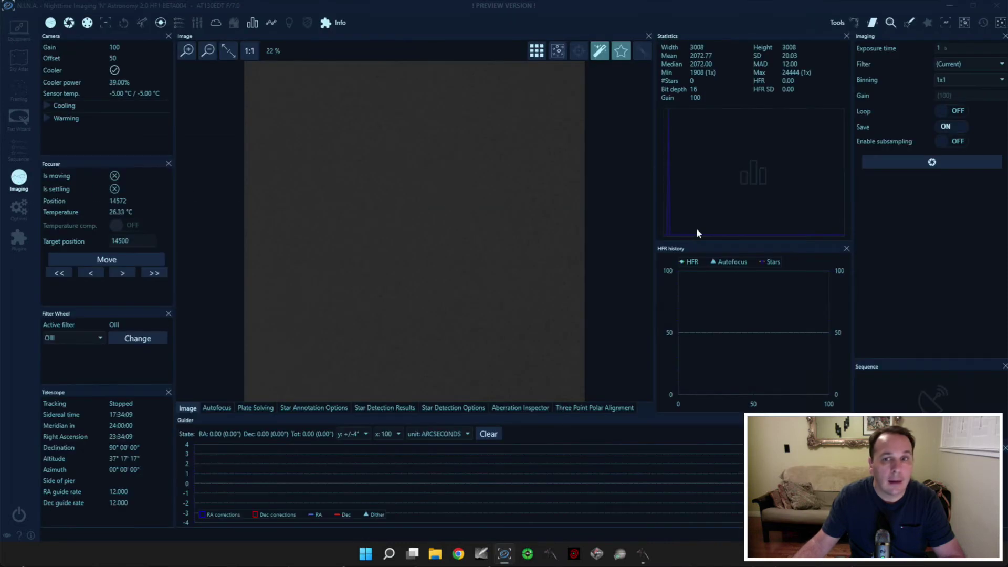
left_click(942, 162)
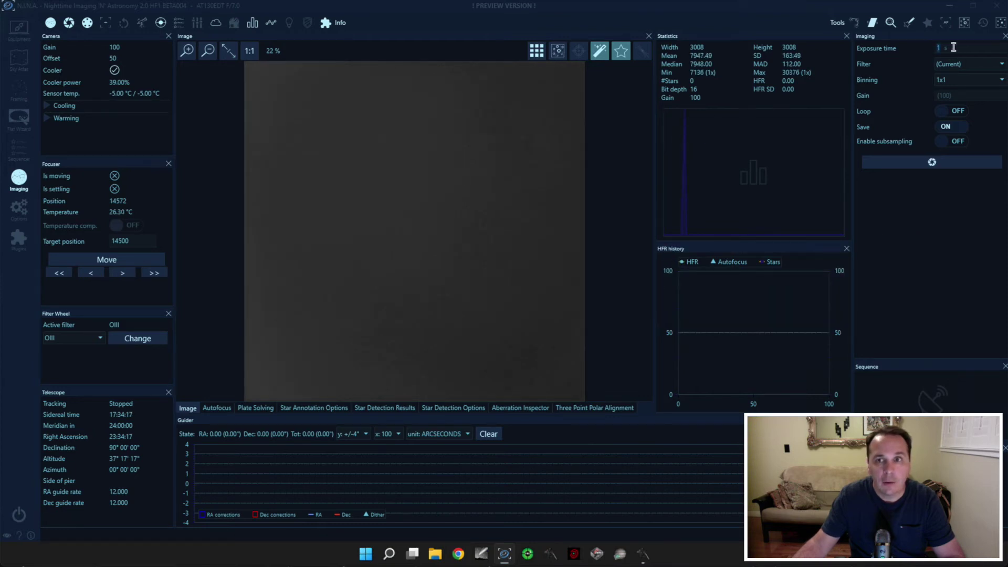
type("2")
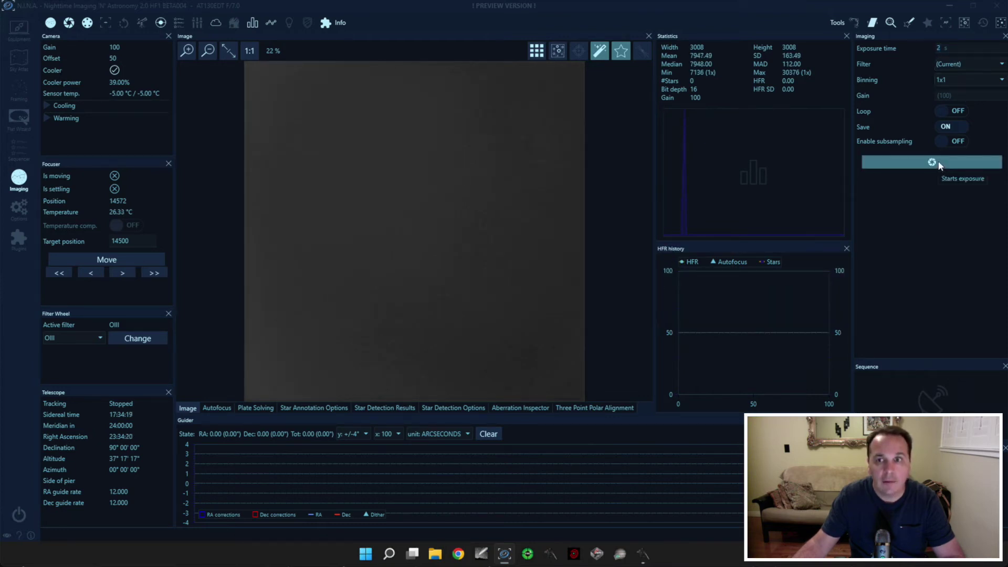
left_click(939, 166)
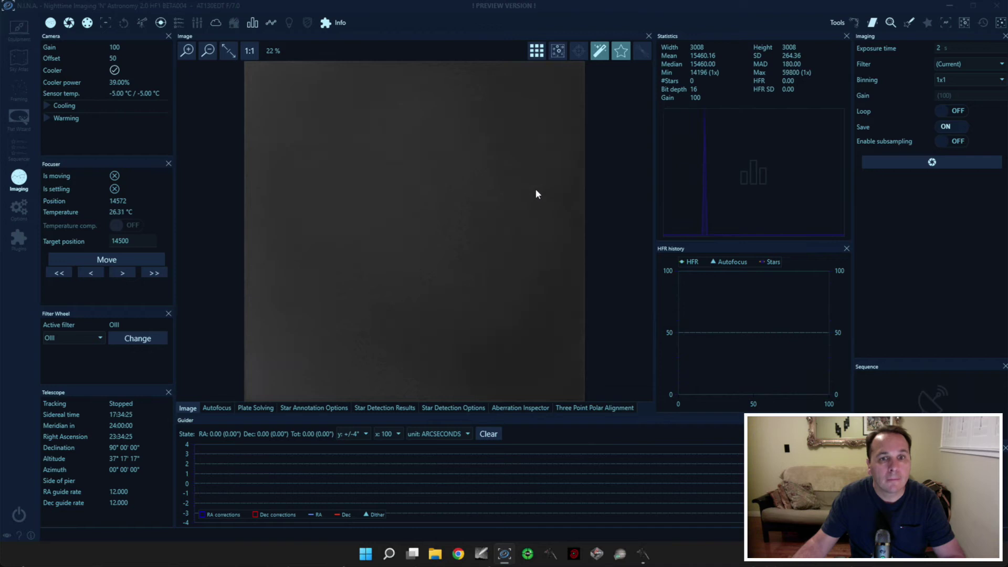
Raise the flat panel brightness to 250 and take another 2-second test exposure.
left_click(22, 32)
left_click(363, 128)
type("2500")
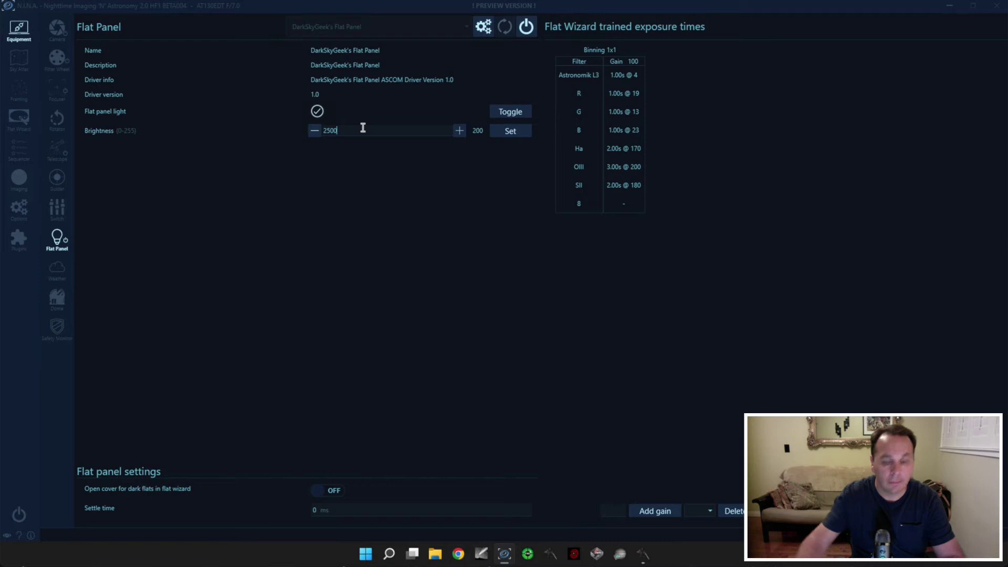
key("BackSpace")
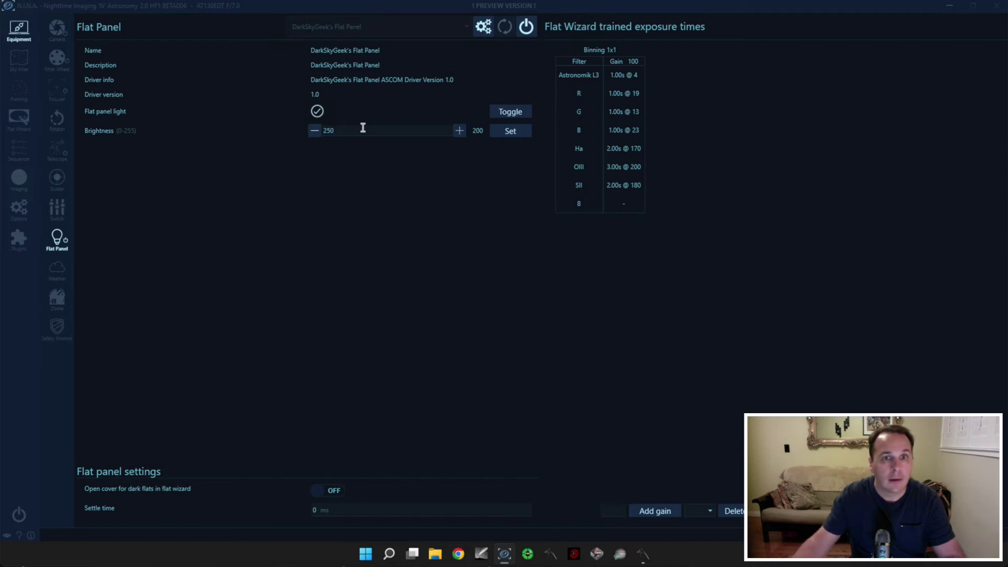
left_click(509, 131)
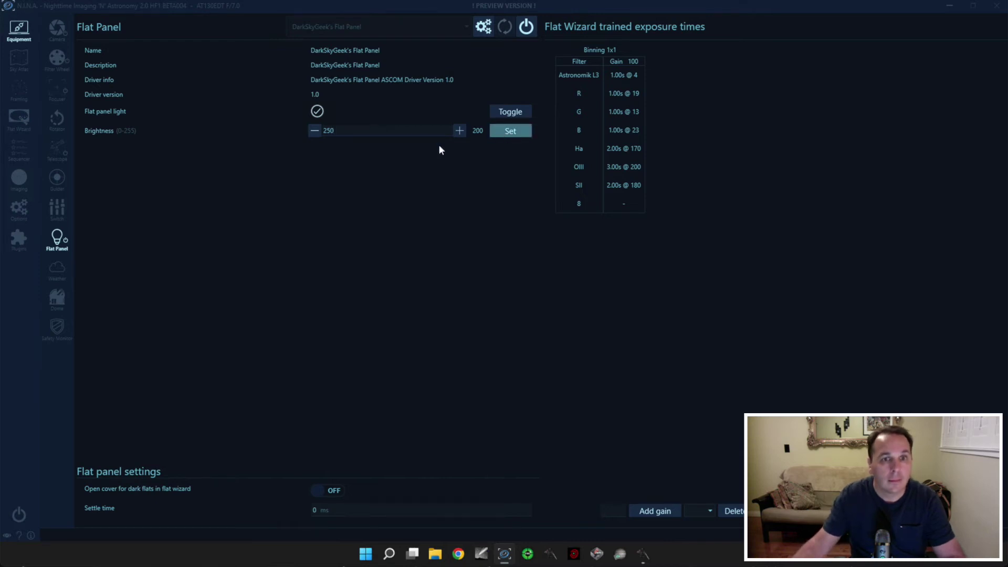
left_click(20, 179)
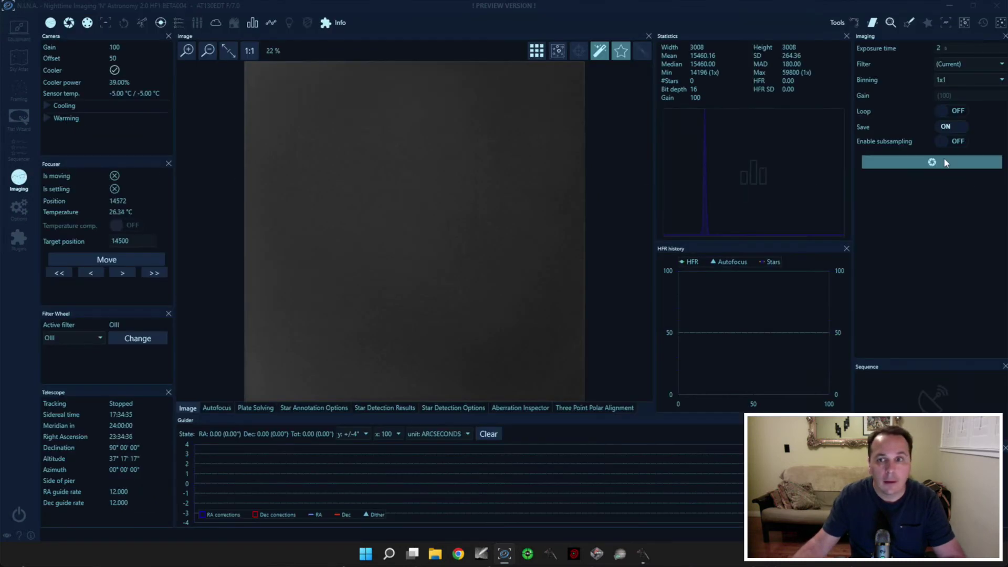
left_click(932, 162)
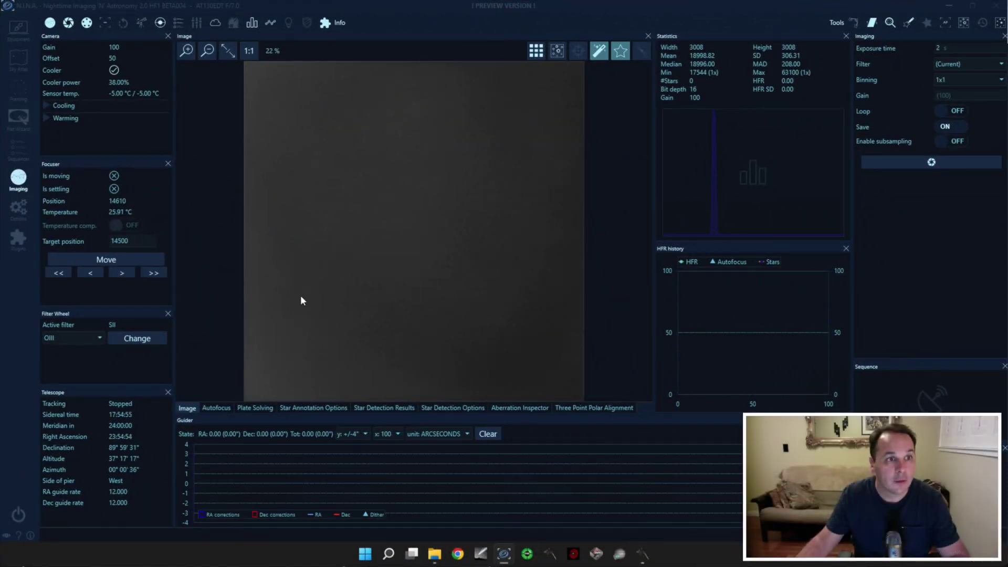
Put the Flat Wizard in Dynamic brightness mode and show its Multi Mode per-filter settings.
left_click(18, 118)
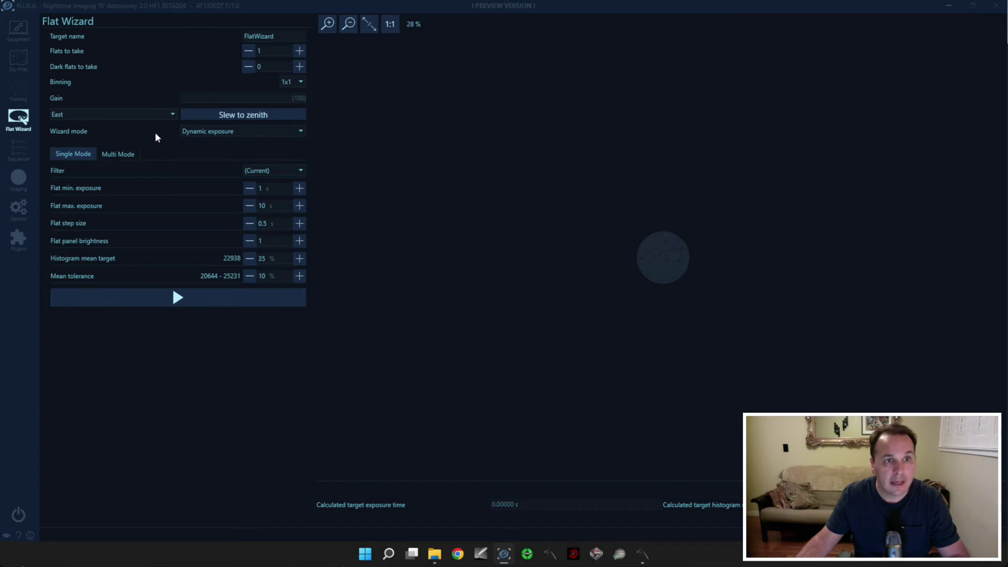
left_click(238, 132)
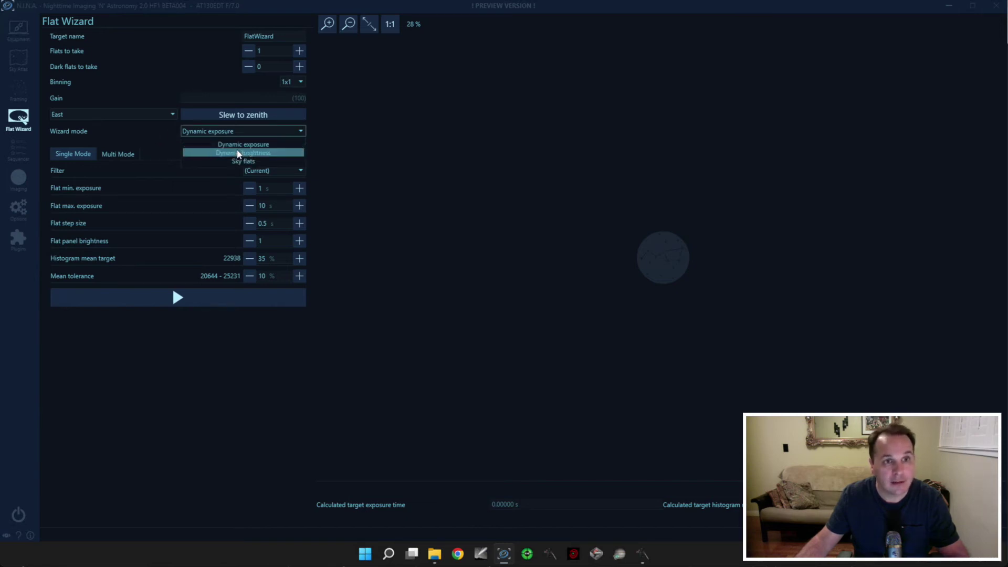
left_click(239, 153)
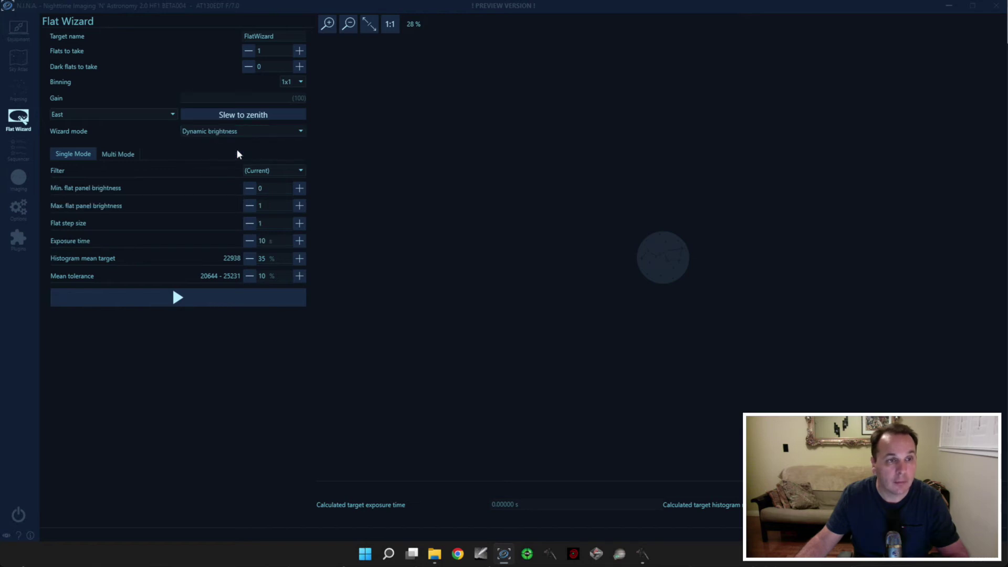
left_click(121, 154)
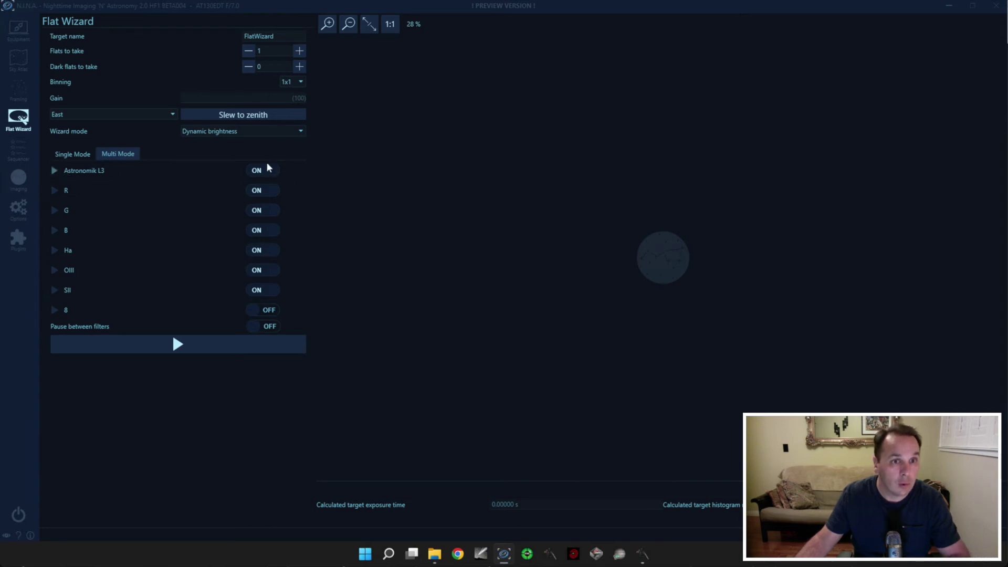
left_click(55, 170)
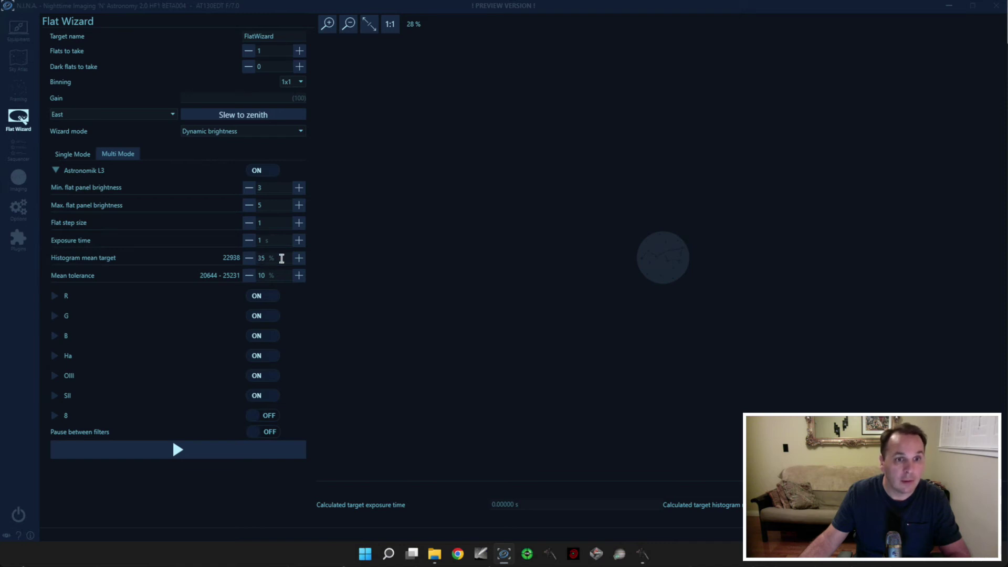
left_click(56, 169)
left_click(54, 271)
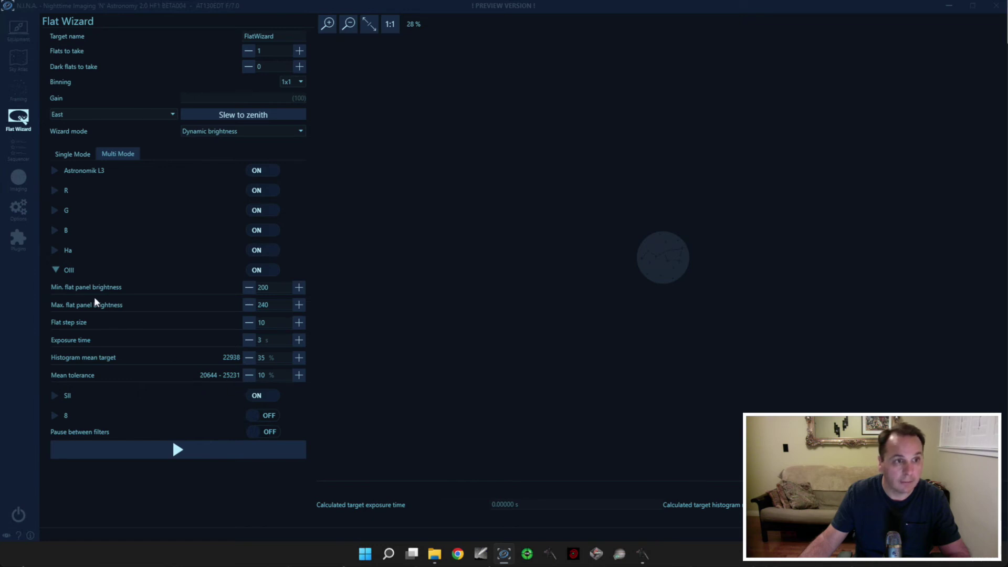
left_click(55, 267)
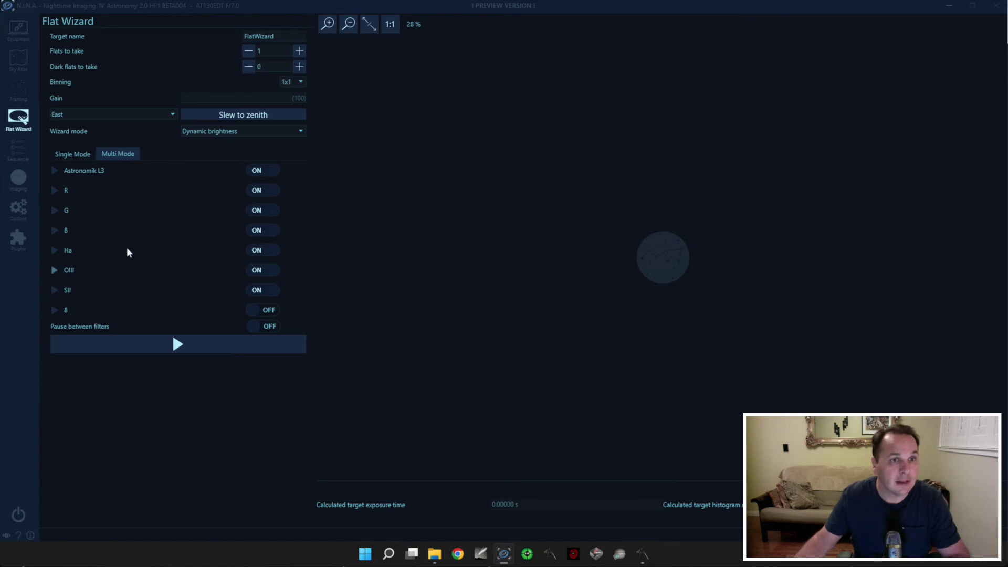
Slew the telescope to zenith, run the Flat Wizard across all seven filters, and open the FlatWizard output folder.
left_click(247, 114)
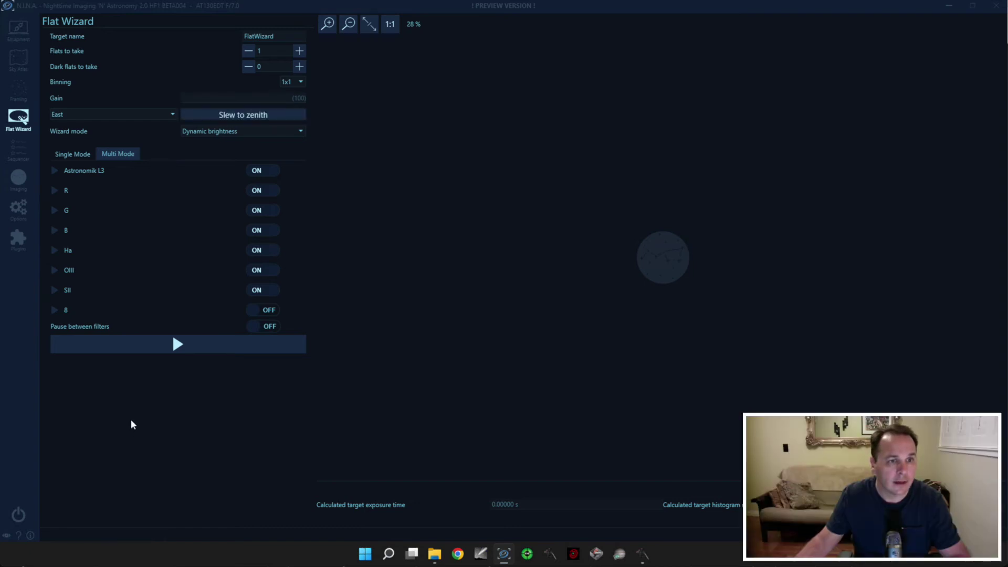
left_click(178, 344)
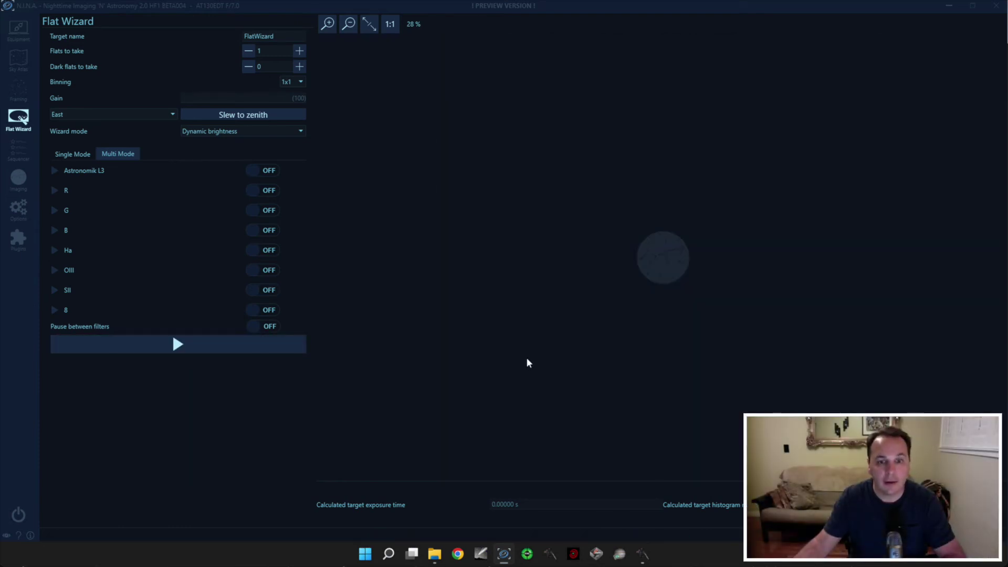
left_click(435, 554)
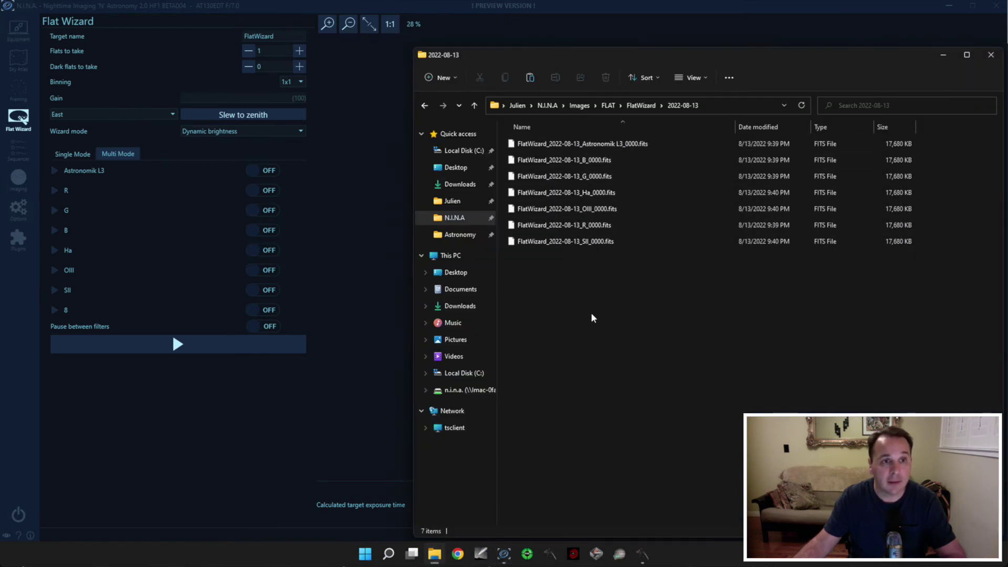
Return from the 2022-08-13 flats folder to N.I.N.A.'s Flat Wizard.
left_click(253, 424)
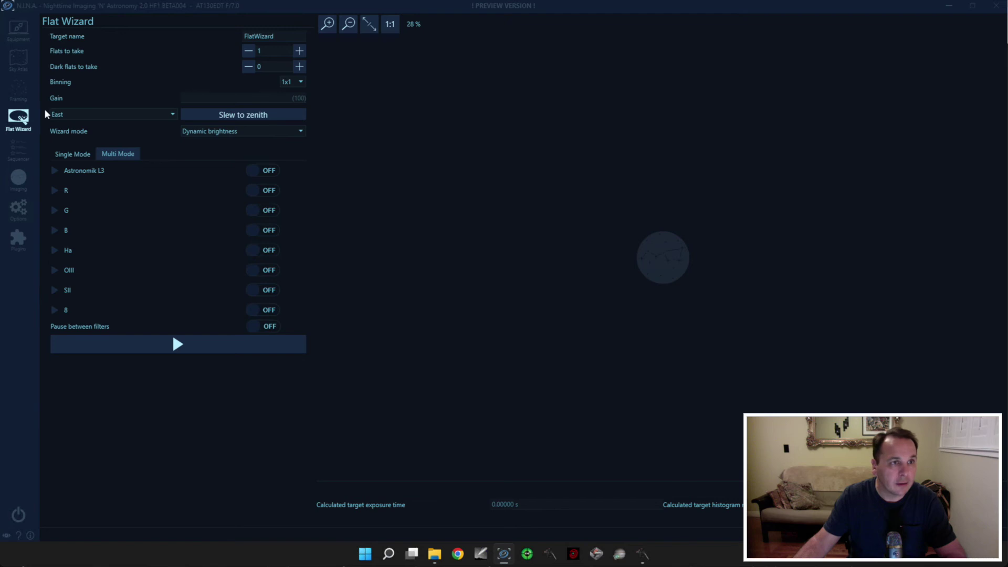
Show the Flat Panel page with trained flat exposures for seven filters, 1.00s @ 4 to 3.00s @ 200.
left_click(18, 29)
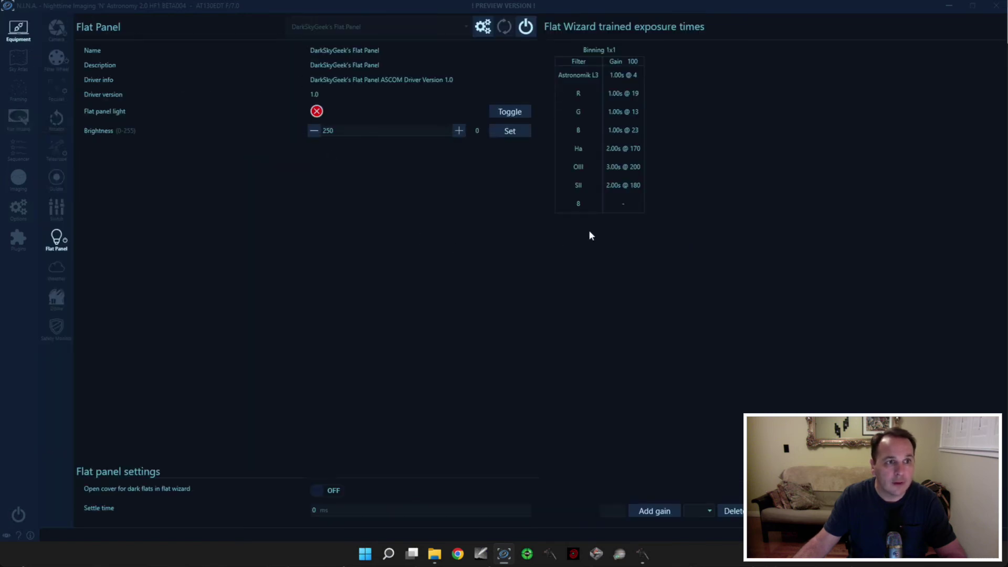